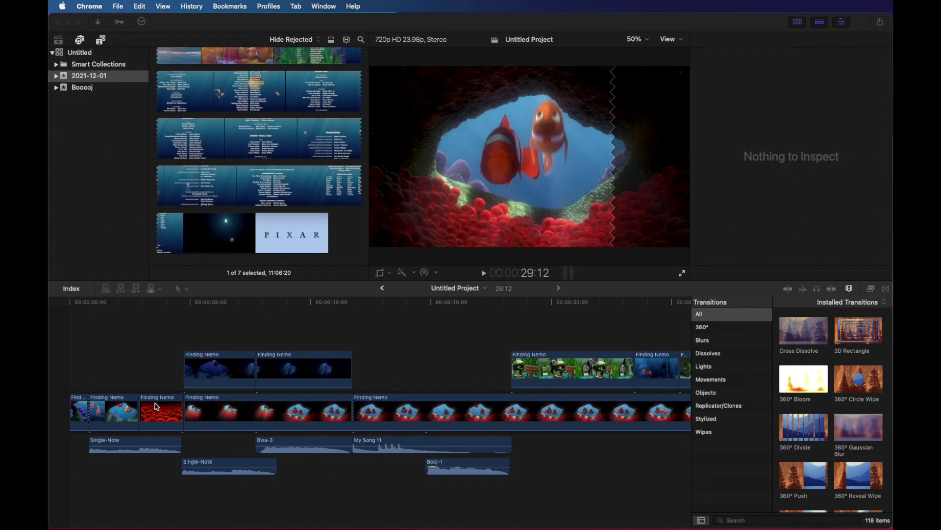
# - Bring the Untitled Project timeline forward, scrub to preview, and select the first short clip
pyautogui.click(141, 302)
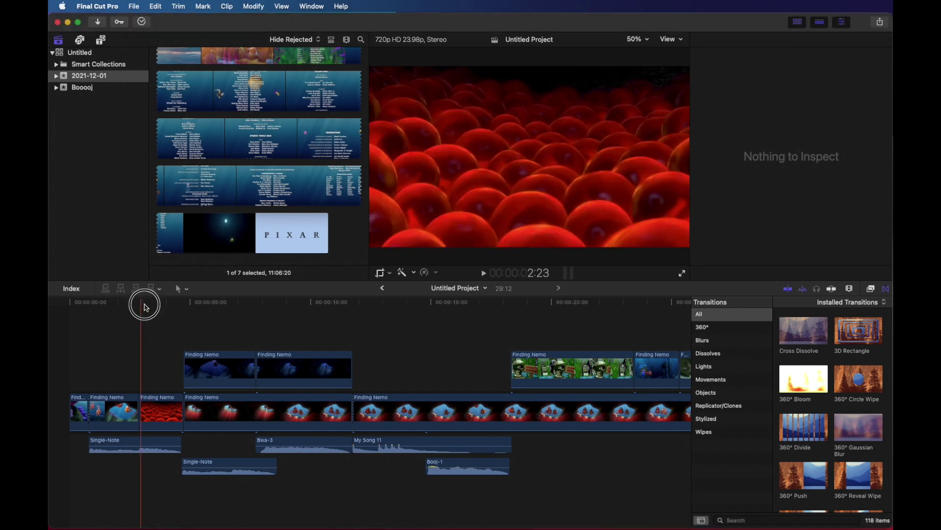
pyautogui.moveTo(160, 307)
pyautogui.mouseDown()
pyautogui.moveTo(148, 306)
pyautogui.moveTo(164, 310)
pyautogui.mouseUp()
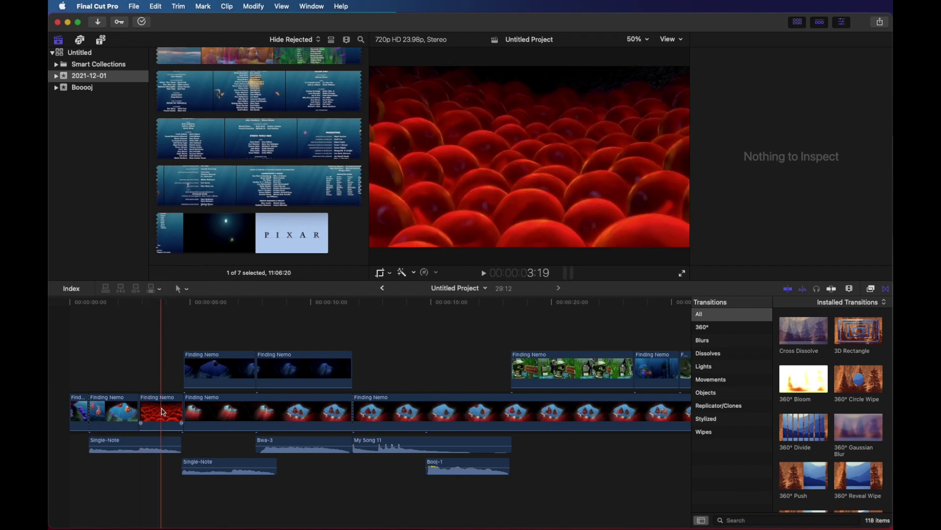
pyautogui.click(82, 412)
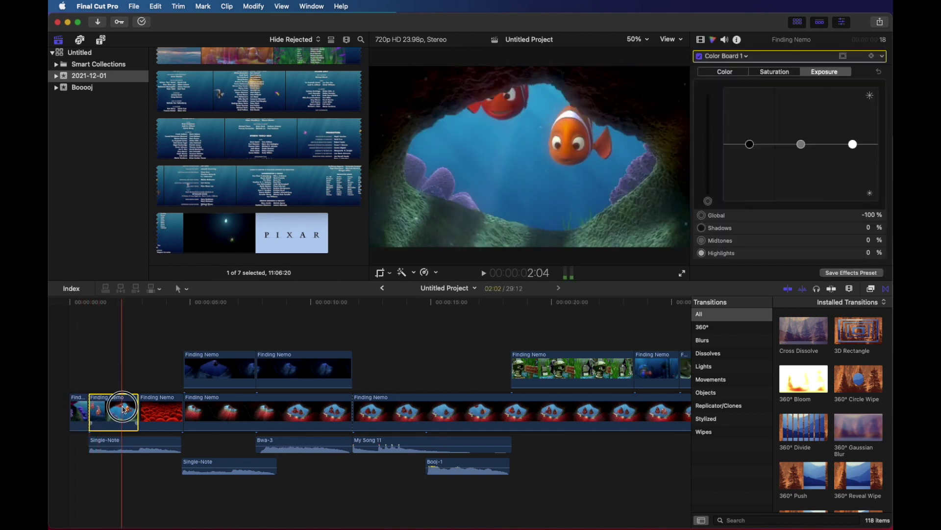
# - Select the second Finding Nemo clip and move to a frame of Nemo in the cave
pyautogui.click(121, 410)
pyautogui.moveTo(101, 304); pyautogui.dragTo(110, 307)
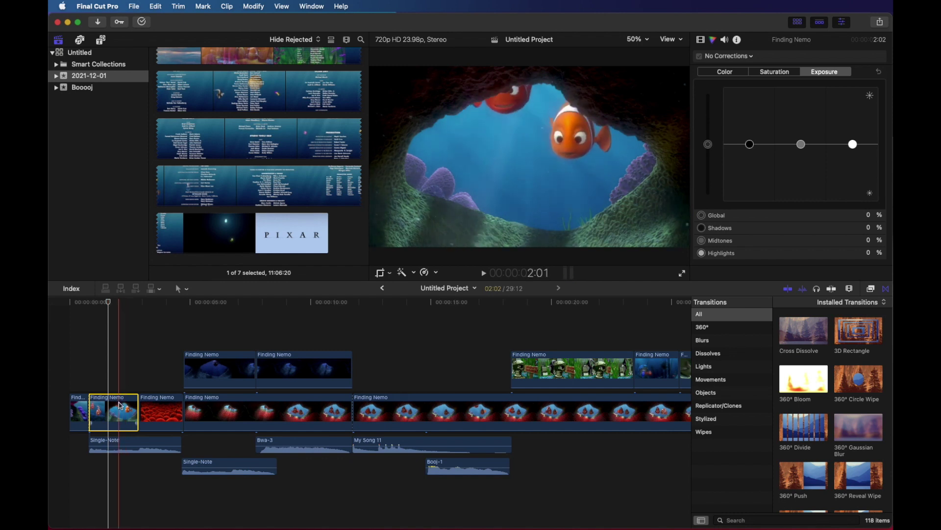
pyautogui.click(705, 41)
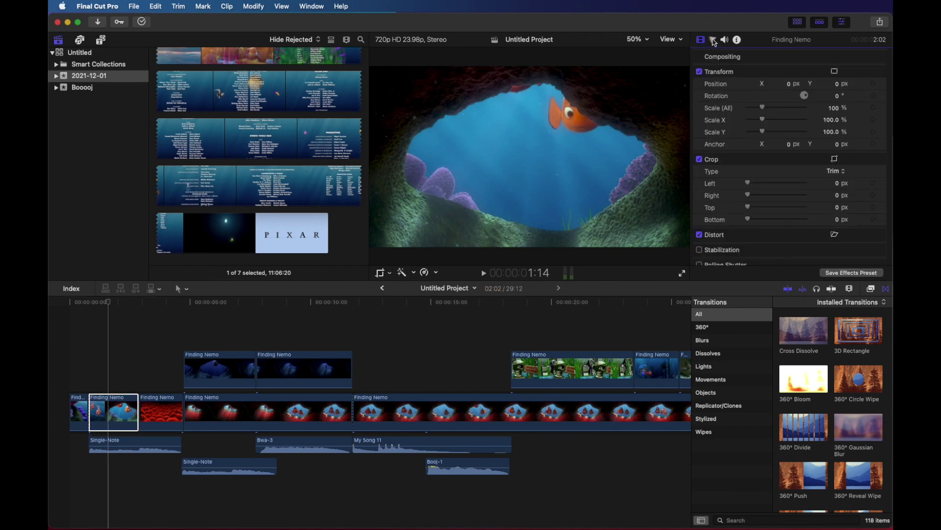
pyautogui.click(714, 42)
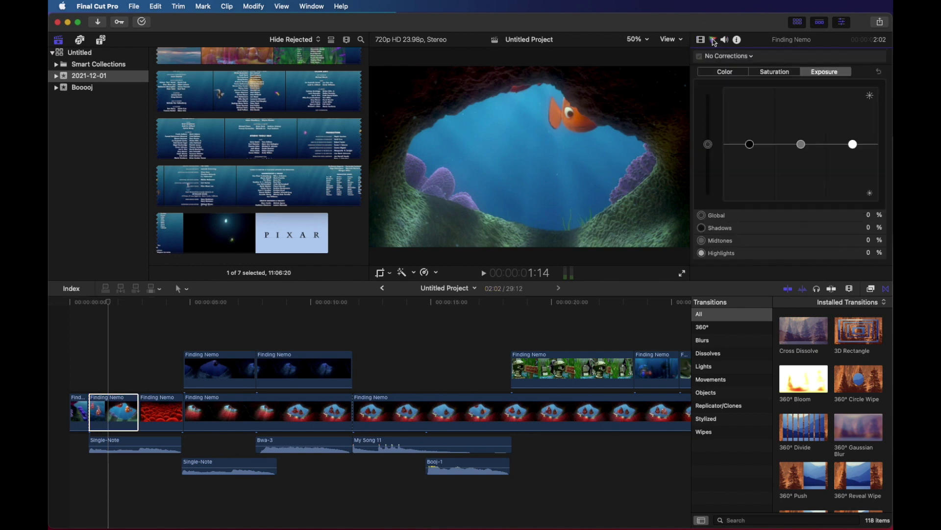
# - Lower the clip's Global saturation to -74% on the Color Board
pyautogui.click(732, 73)
pyautogui.click(777, 76)
pyautogui.click(823, 74)
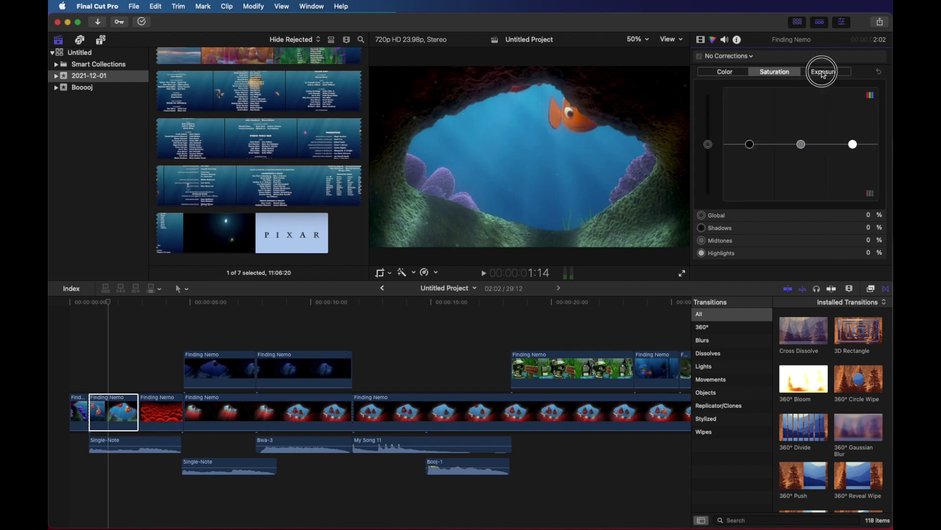
pyautogui.click(768, 75)
pyautogui.moveTo(708, 145); pyautogui.dragTo(712, 190)
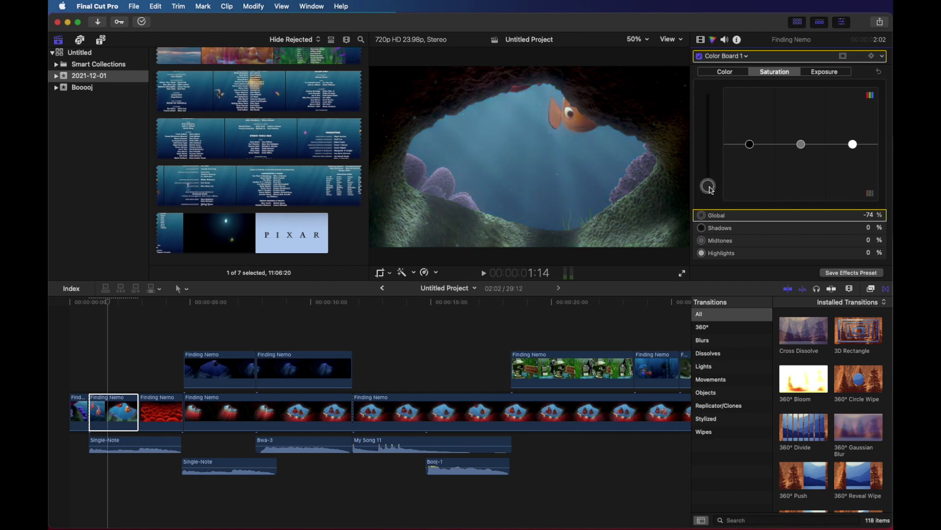
pyautogui.click(725, 72)
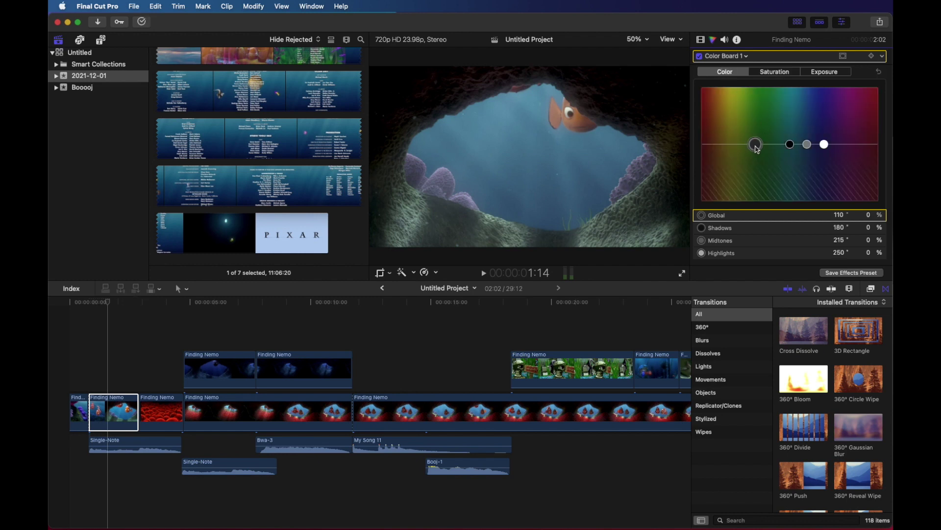
pyautogui.moveTo(755, 144); pyautogui.dragTo(722, 103)
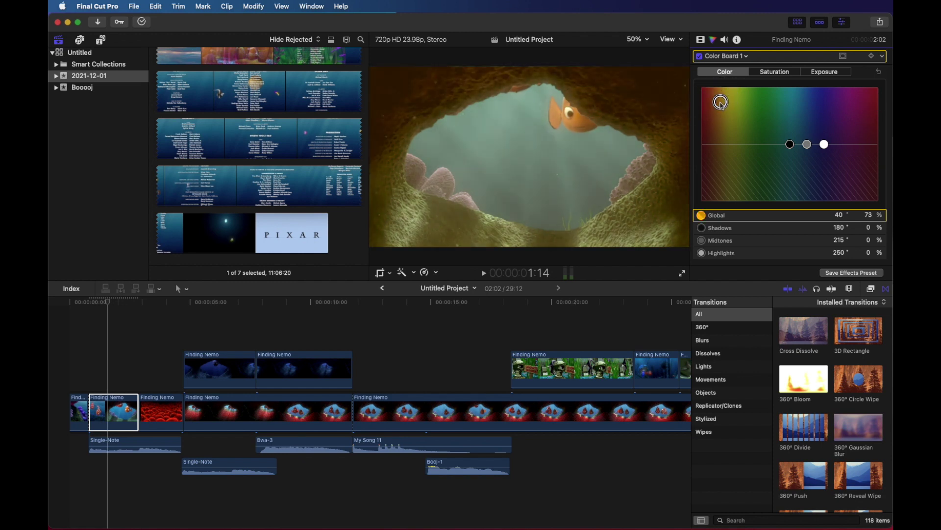
pyautogui.press('Delete')
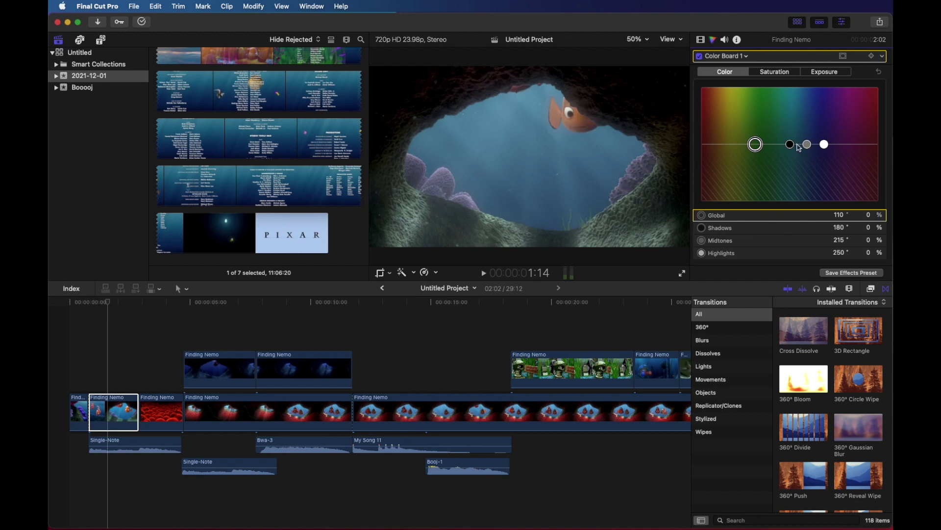
pyautogui.moveTo(812, 147); pyautogui.dragTo(818, 191)
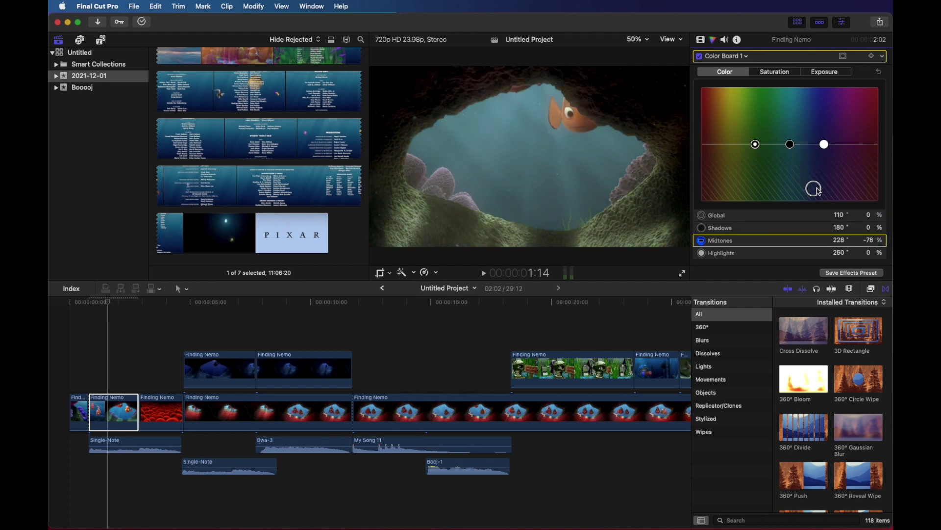
pyautogui.press('Delete')
pyautogui.click(779, 73)
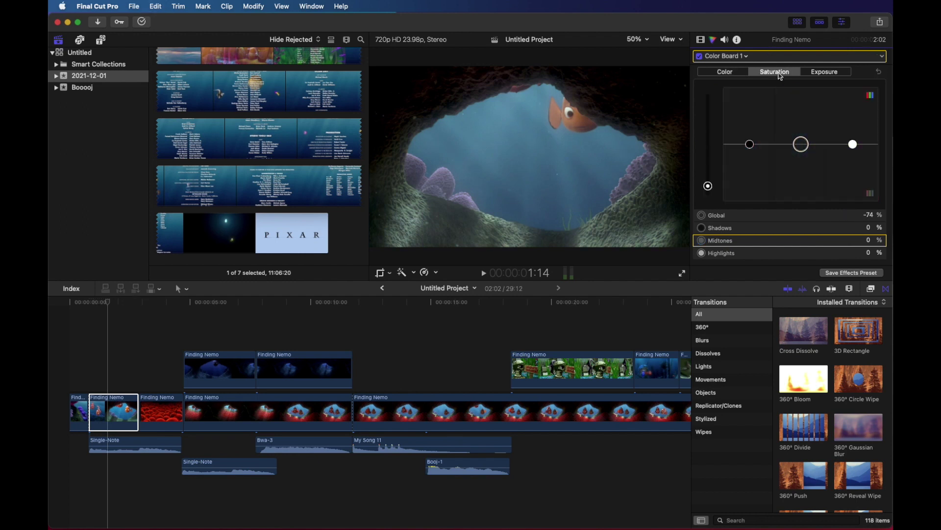
# - Darken Global exposure to -17% and lower Global saturation a little further
pyautogui.click(824, 71)
pyautogui.moveTo(708, 144); pyautogui.dragTo(712, 160)
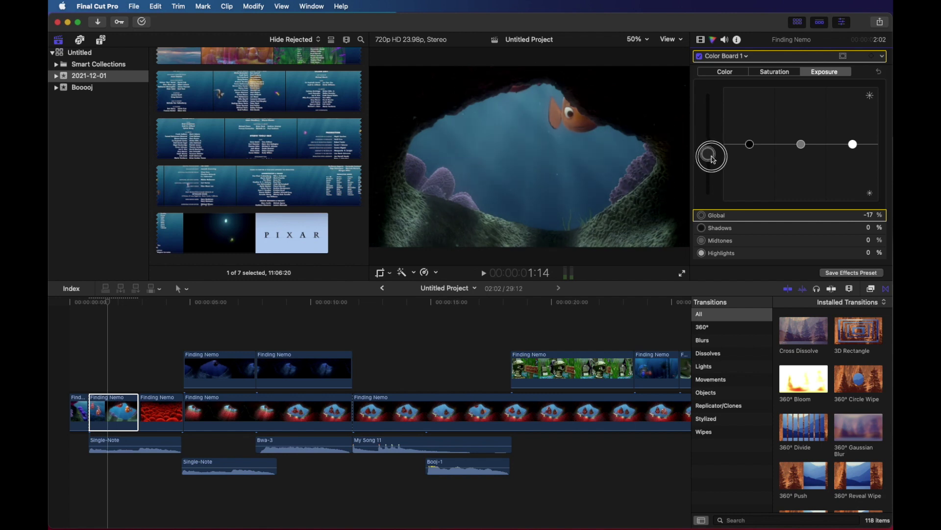
pyautogui.click(769, 73)
pyautogui.moveTo(708, 186); pyautogui.dragTo(708, 193)
pyautogui.click(828, 71)
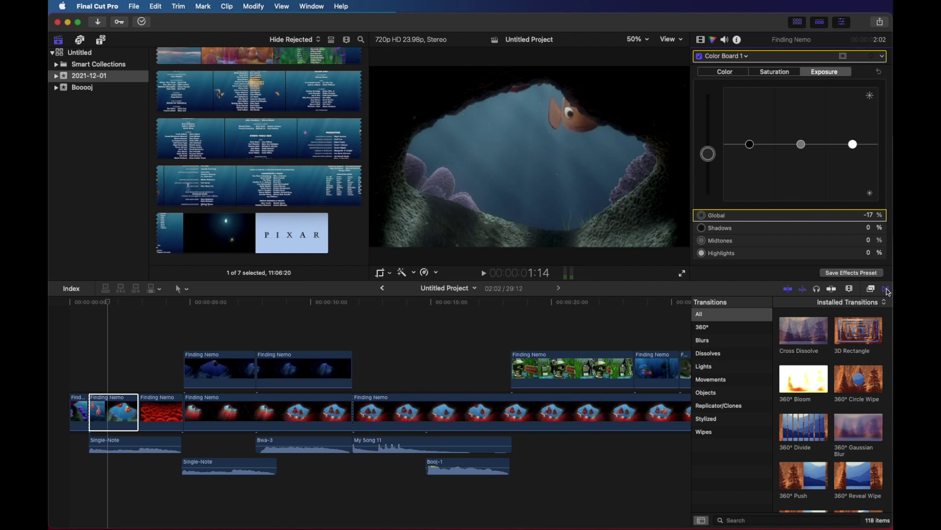
# - Search the Effects browser for Vignette and drop it onto the graded cave clip
pyautogui.click(872, 291)
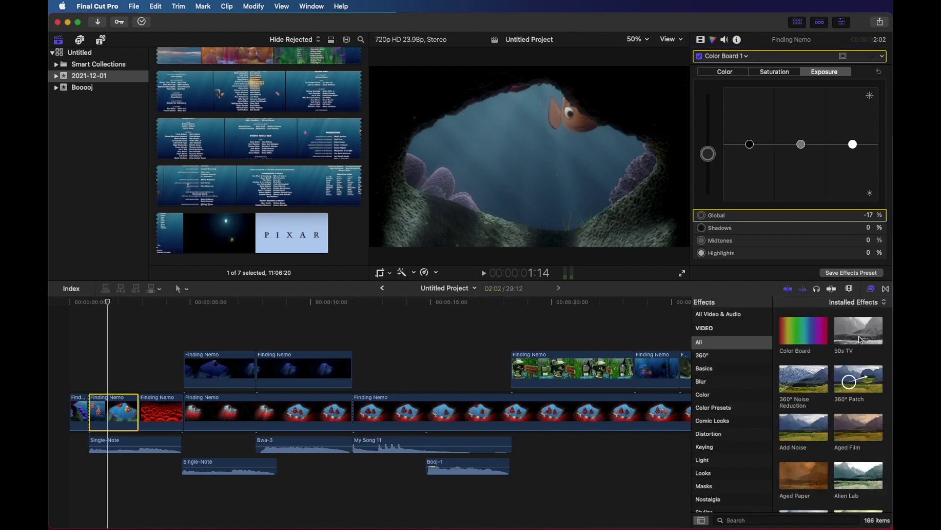
pyautogui.click(745, 519)
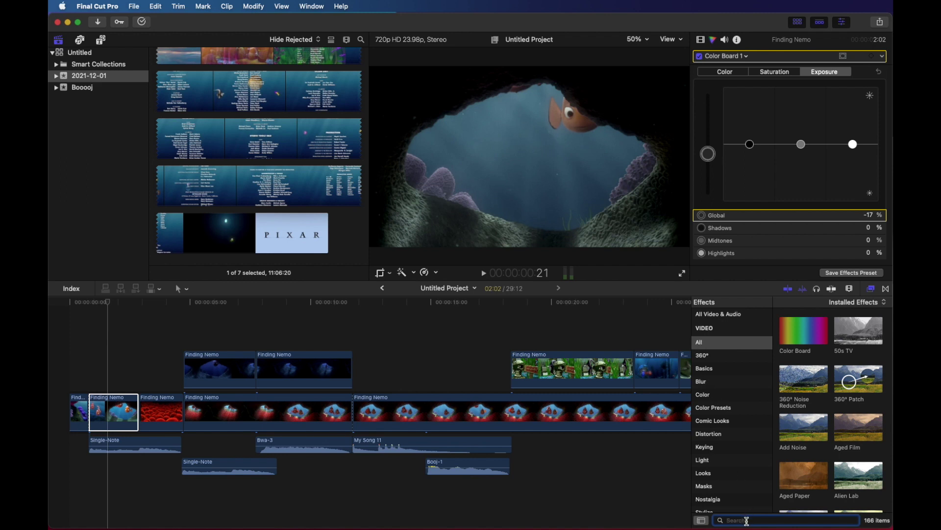
pyautogui.write('vig')
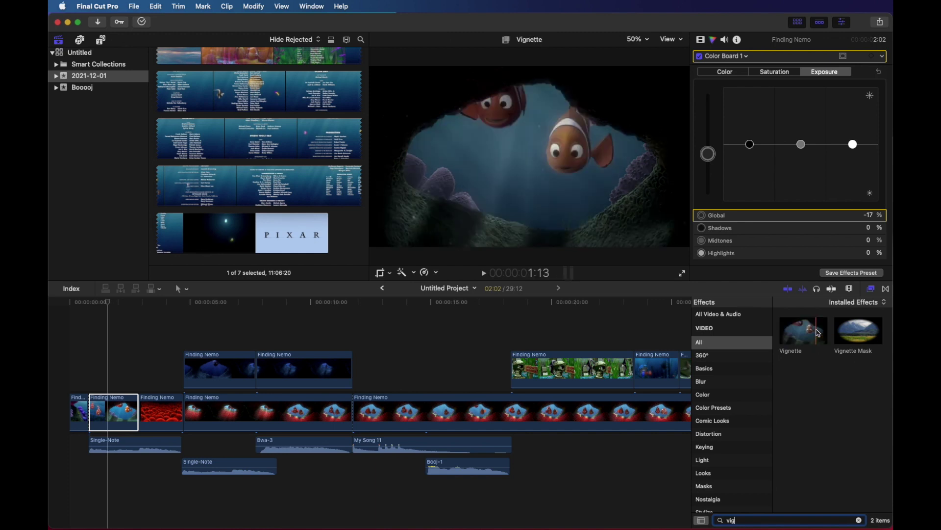
pyautogui.moveTo(818, 333); pyautogui.dragTo(131, 411)
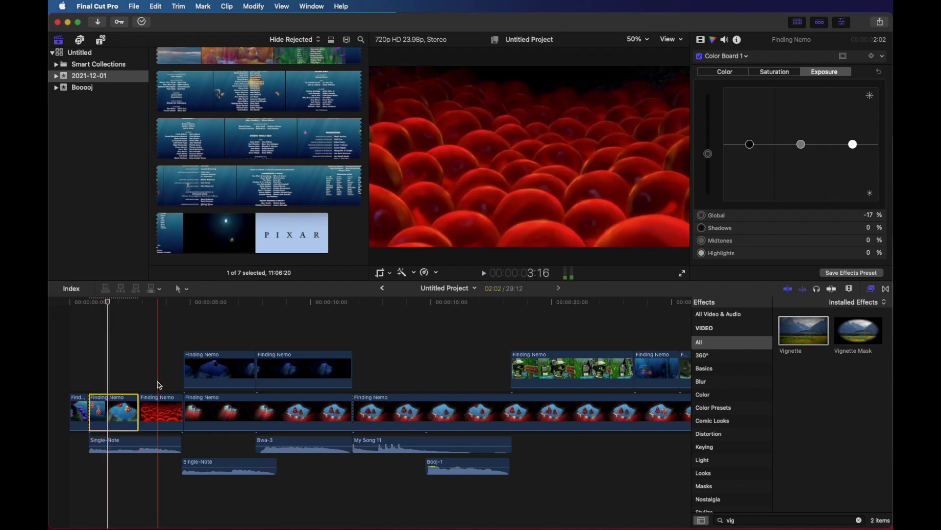
# - On the red clip, set Global saturation to -47% and shift Global color to 52°, -75%
pyautogui.click(159, 401)
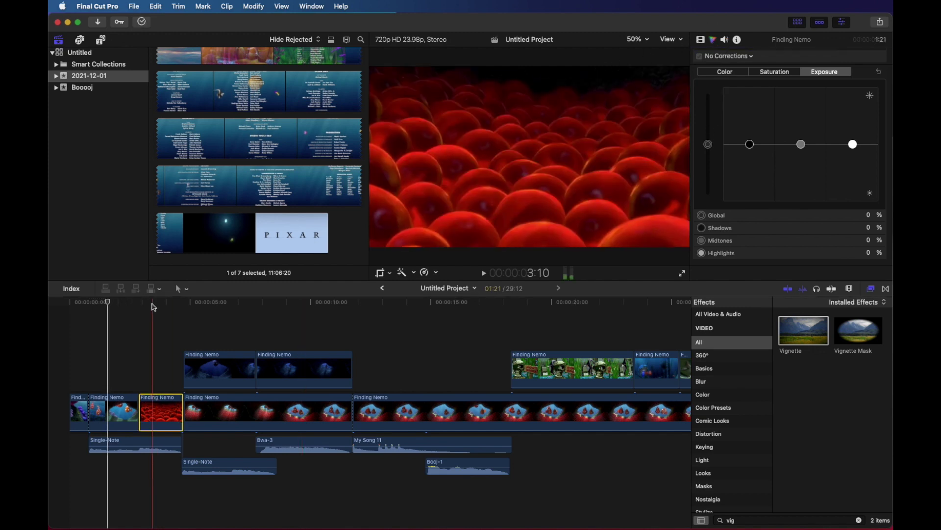
pyautogui.moveTo(109, 305); pyautogui.dragTo(157, 302)
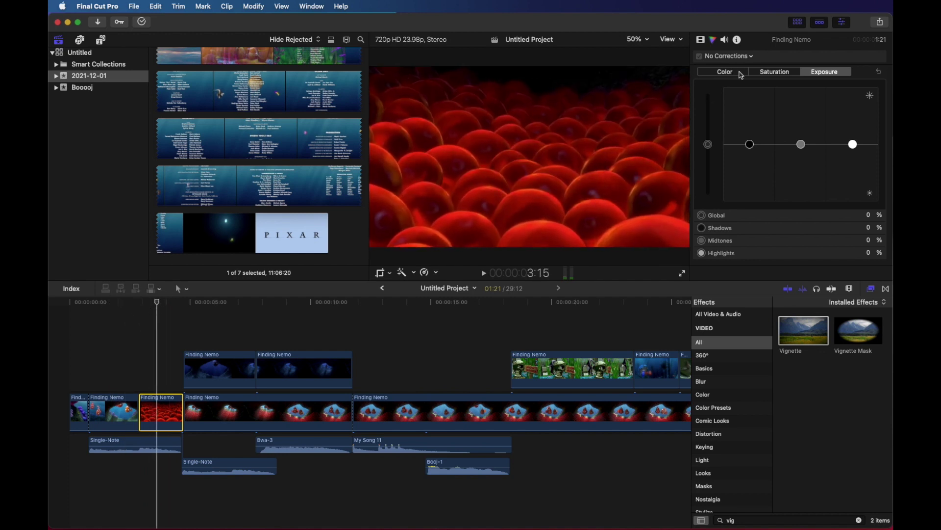
pyautogui.click(774, 74)
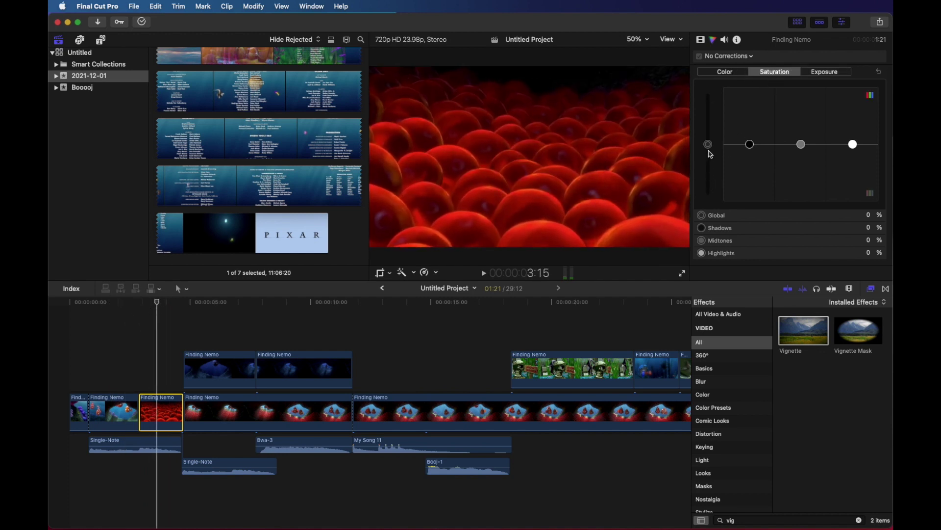
pyautogui.moveTo(709, 144); pyautogui.dragTo(712, 171)
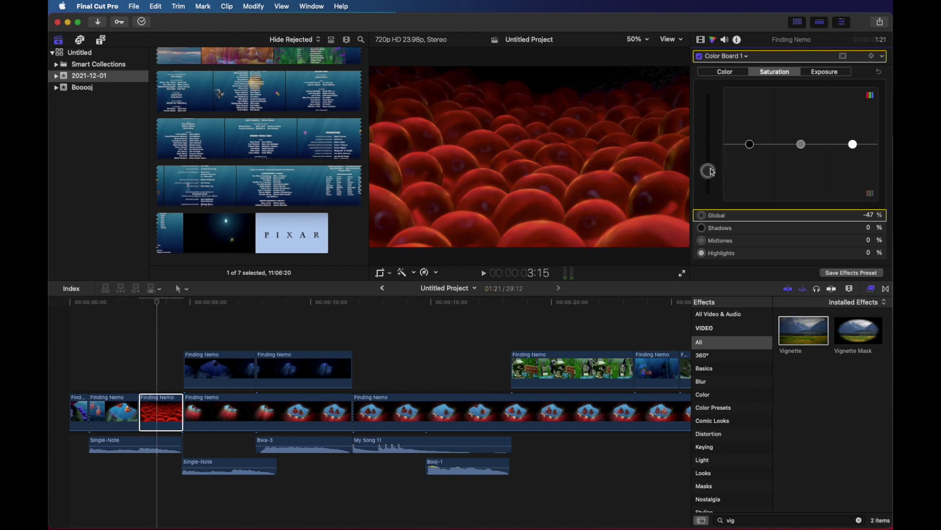
pyautogui.click(726, 73)
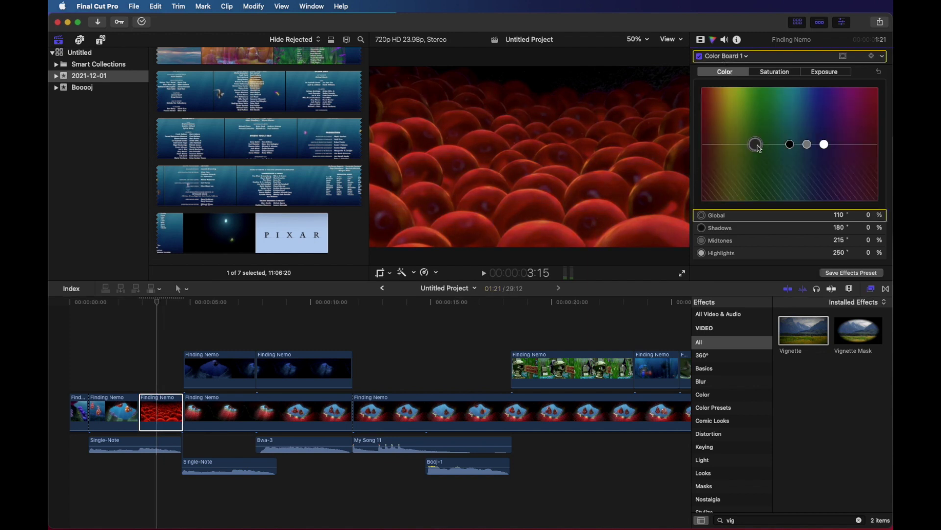
pyautogui.moveTo(759, 148); pyautogui.dragTo(728, 187)
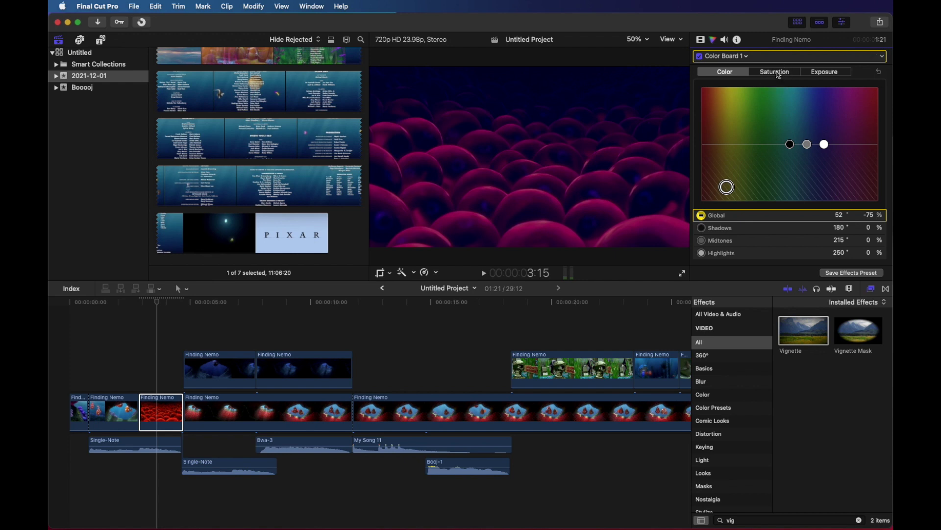
# - Lower the red clip's Global exposure to about -20% and saturation to -71%, then add Vignette
pyautogui.click(824, 72)
pyautogui.moveTo(713, 152); pyautogui.dragTo(713, 158)
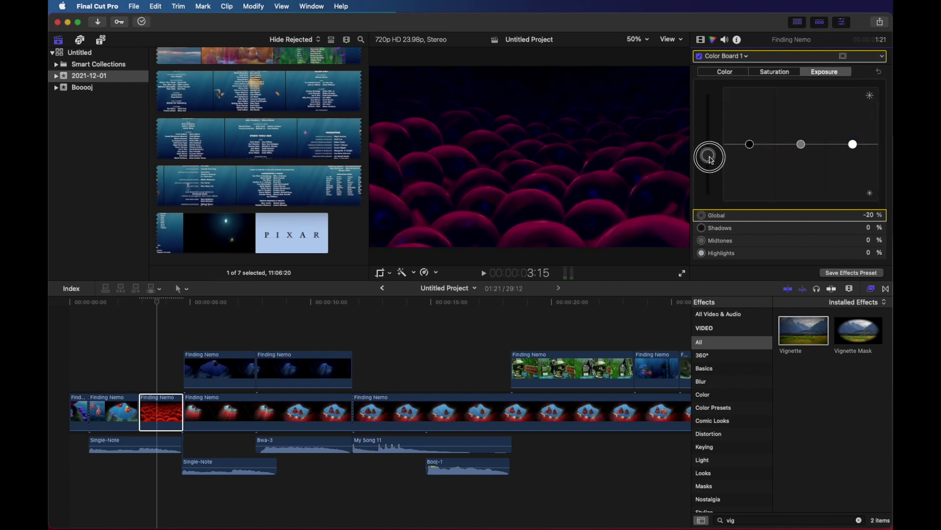
pyautogui.click(770, 74)
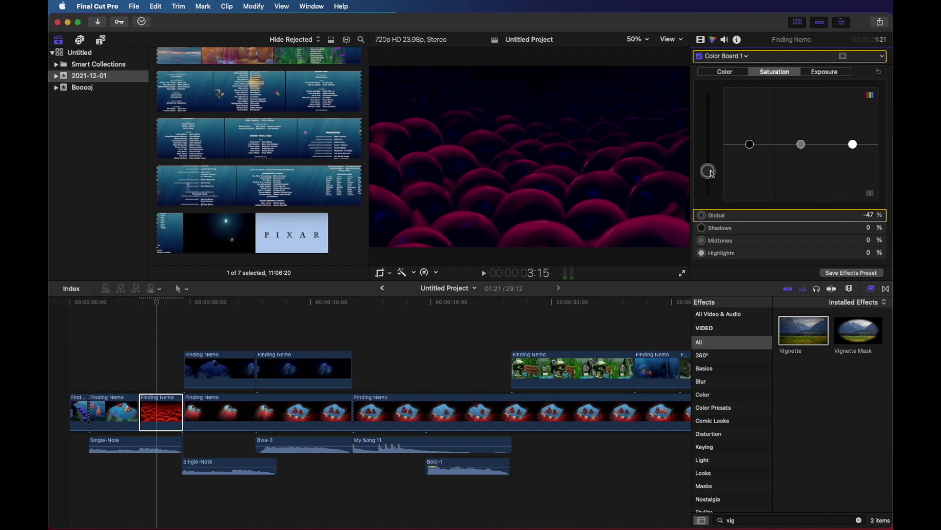
pyautogui.moveTo(708, 171); pyautogui.dragTo(710, 185)
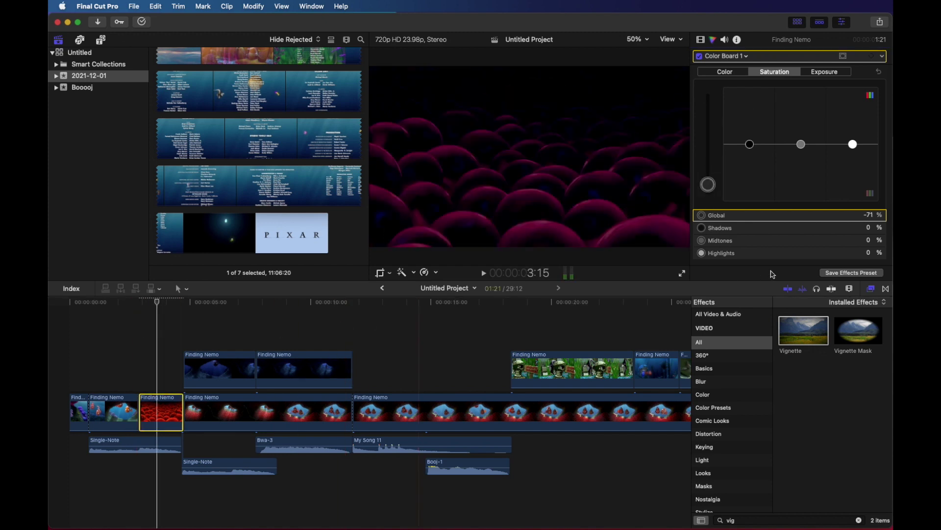
pyautogui.moveTo(805, 330); pyautogui.dragTo(149, 421)
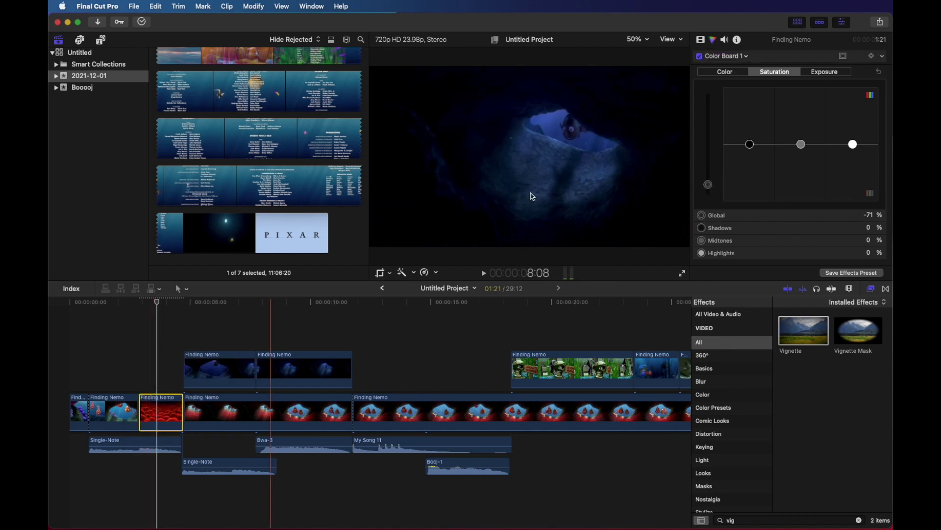
pyautogui.click(825, 72)
# - Set the red clip's exposure to Global -10%, Shadows 43% and Highlights -48%
pyautogui.click(711, 155)
pyautogui.moveTo(712, 156); pyautogui.dragTo(750, 120)
pyautogui.click(753, 147)
pyautogui.moveTo(853, 144); pyautogui.dragTo(857, 174)
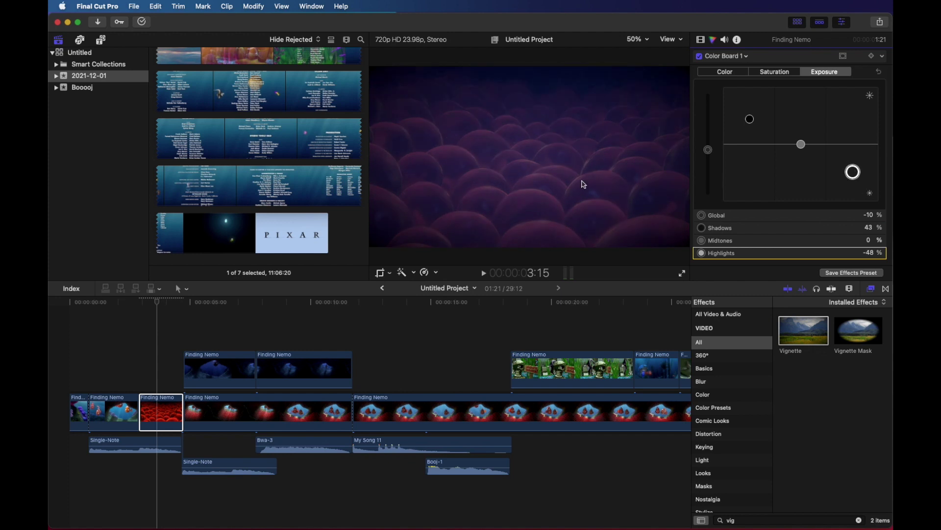